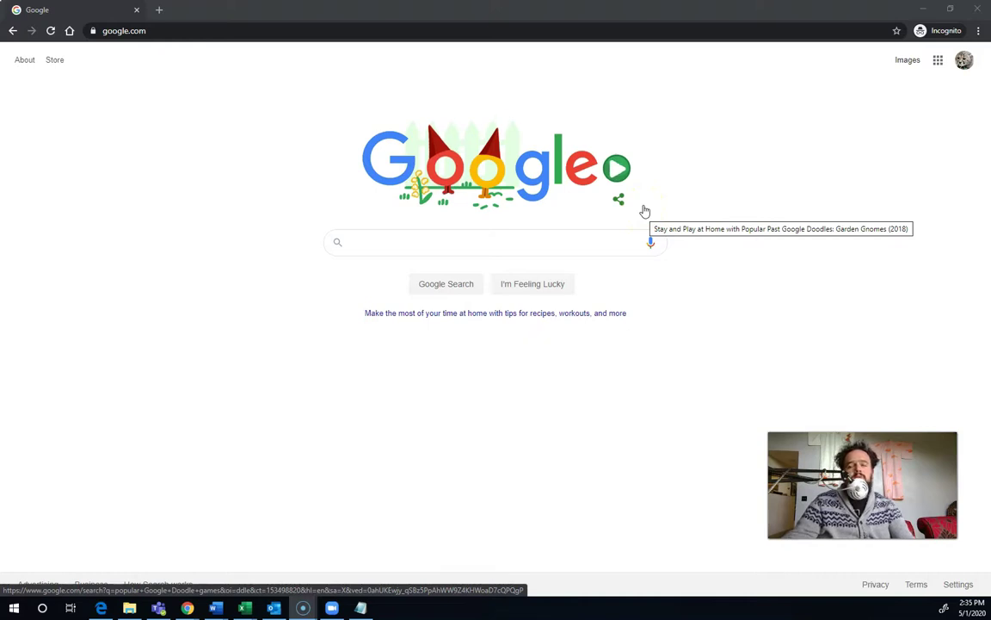
click(652, 178)
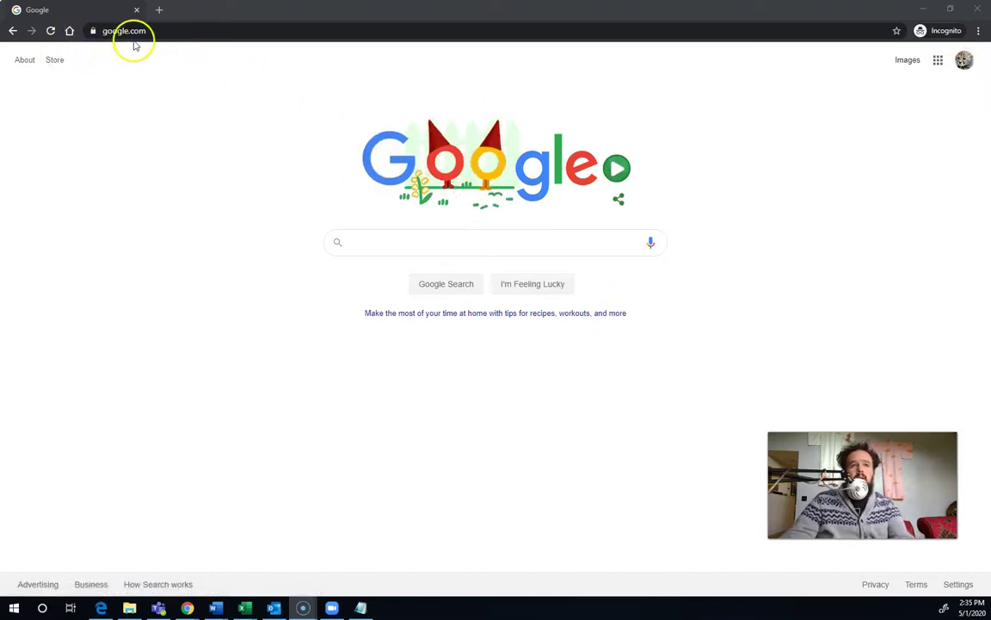
click(159, 29)
text(https://edu.sketchup.com/app/)
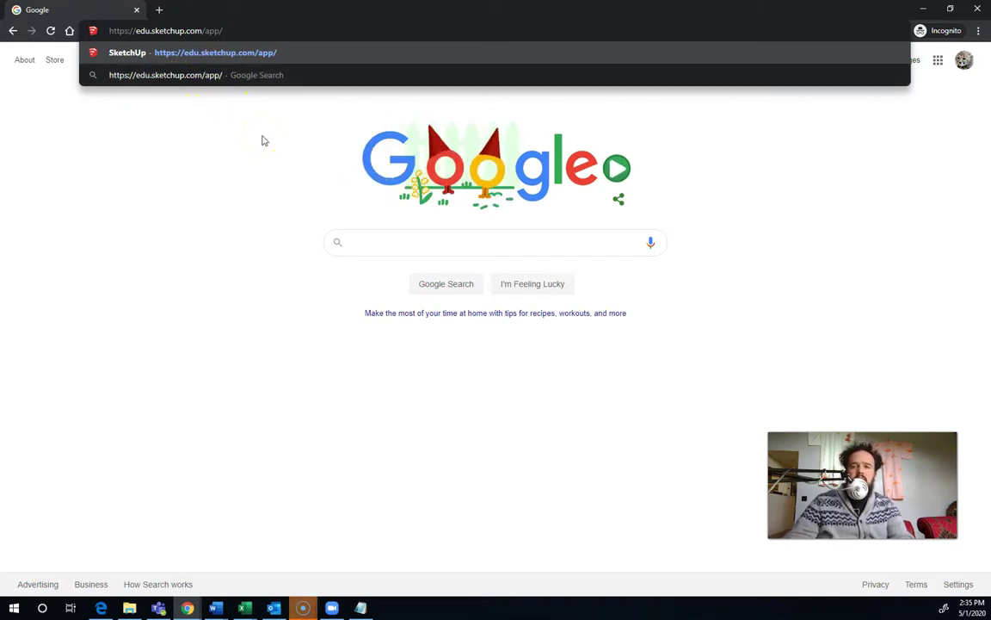
key(Return)
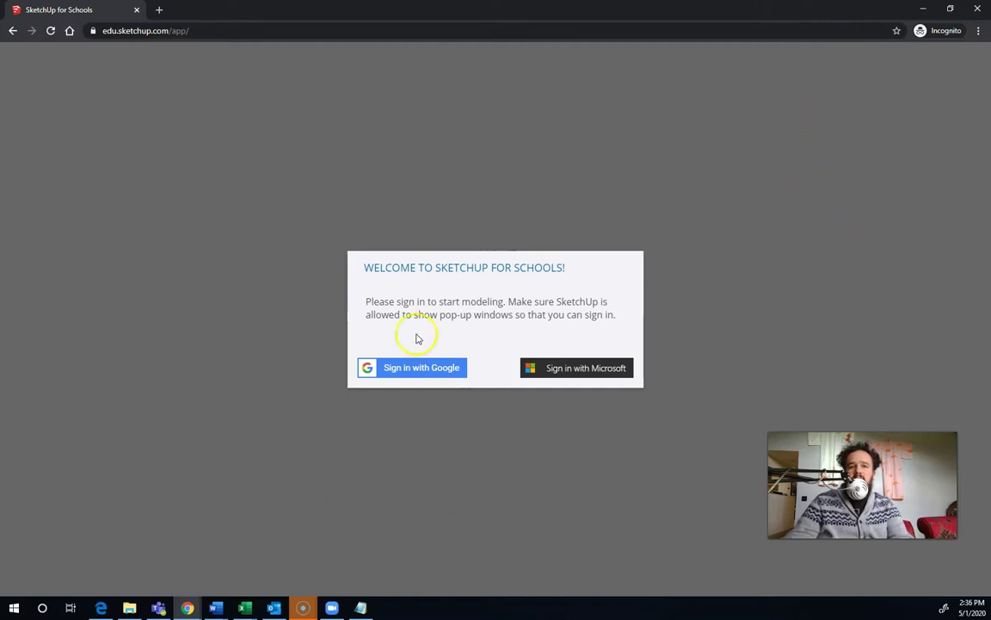
Step: Sign in with Google, choosing the account from the popup
click(414, 369)
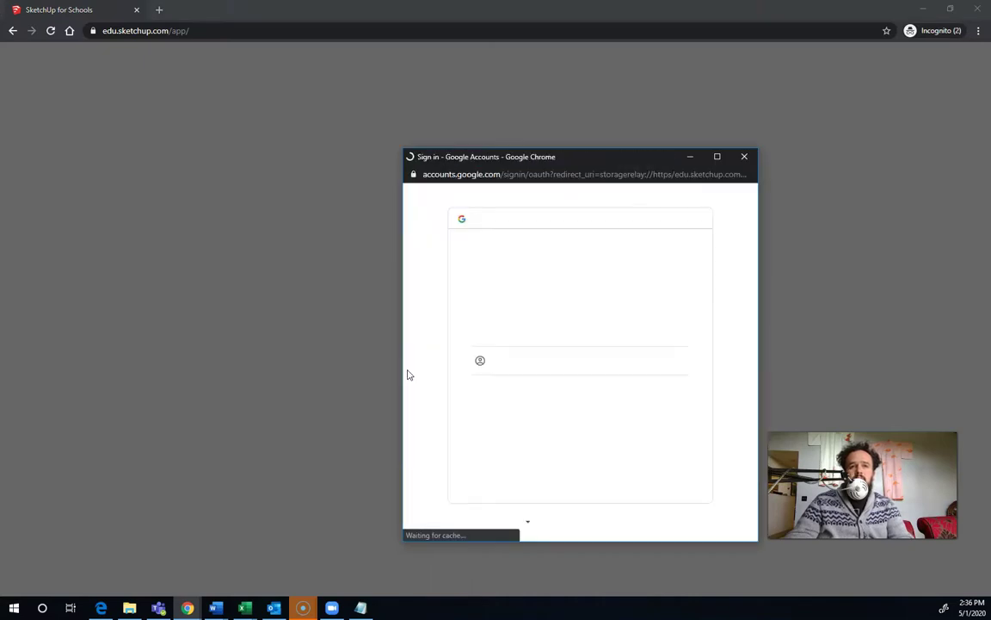
click(514, 324)
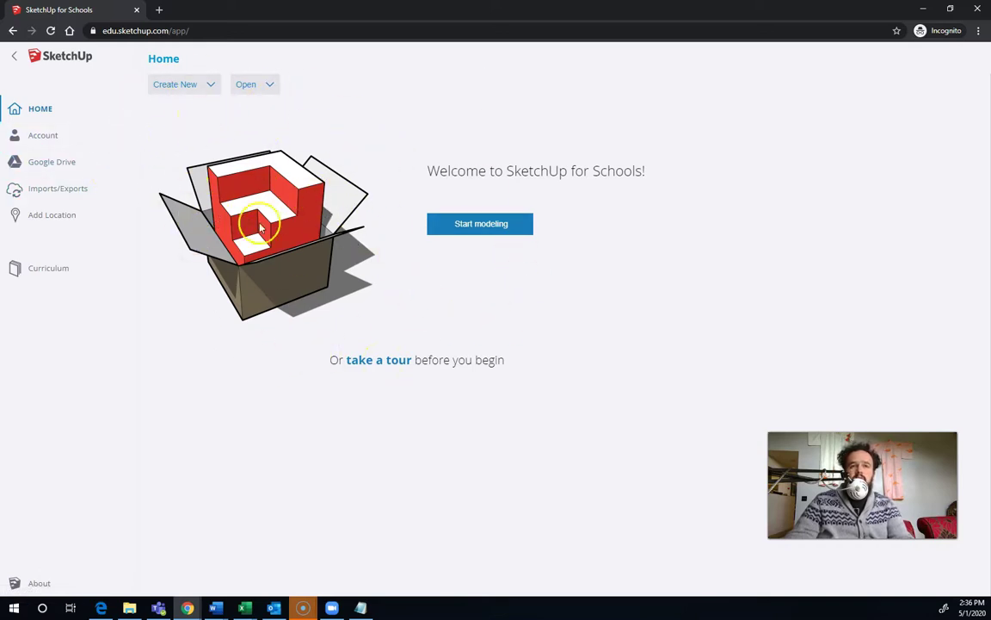
Step: Open Google Drive's My Drive in a new browser tab
key(ctrl+t)
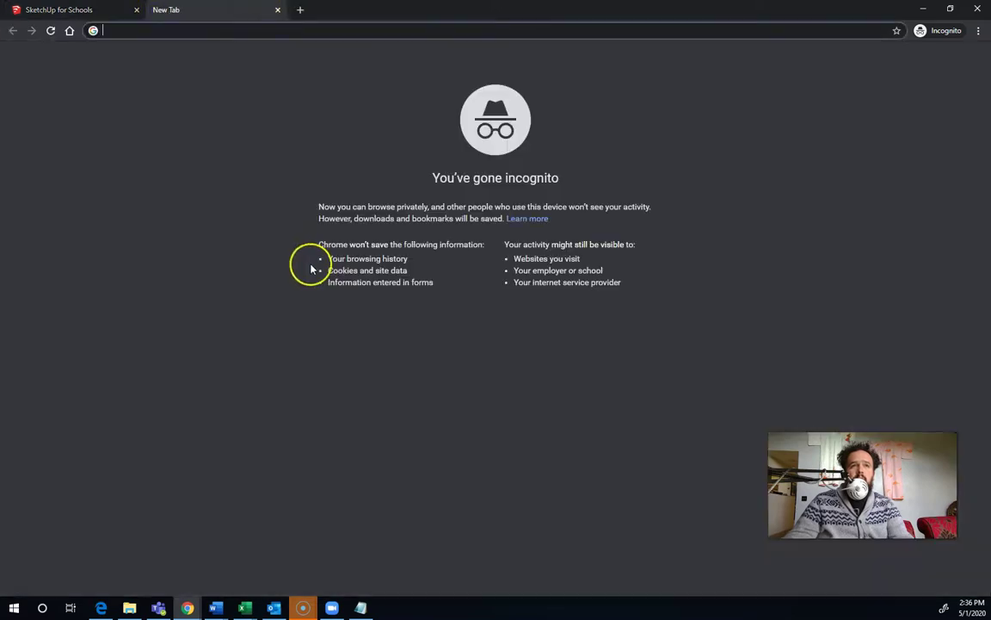
text(dr)
key(Return)
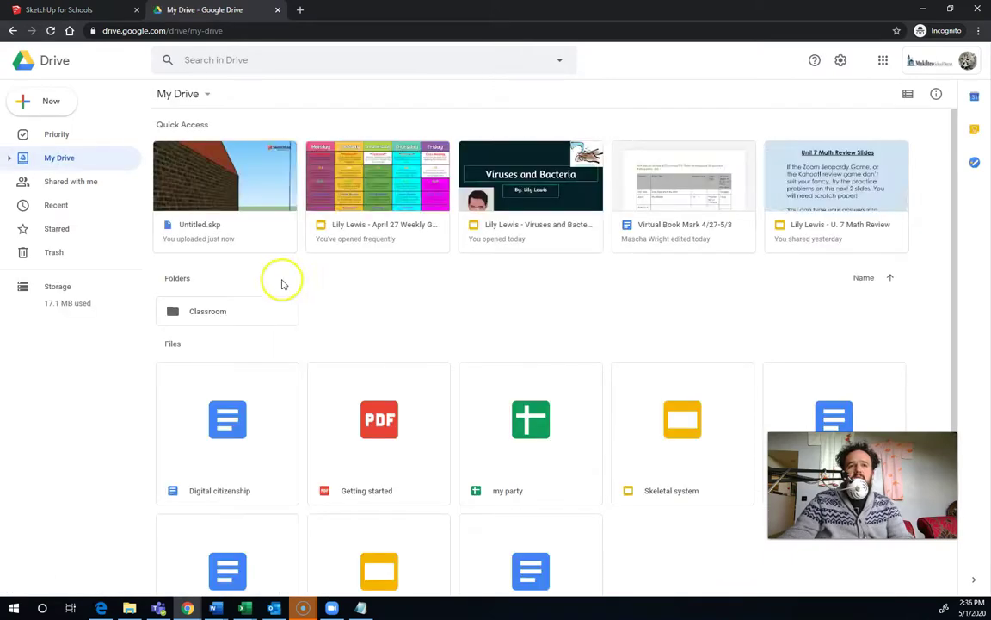
Step: Create a new folder named SketchUp and go back to the SketchUp for Schools tab
click(49, 103)
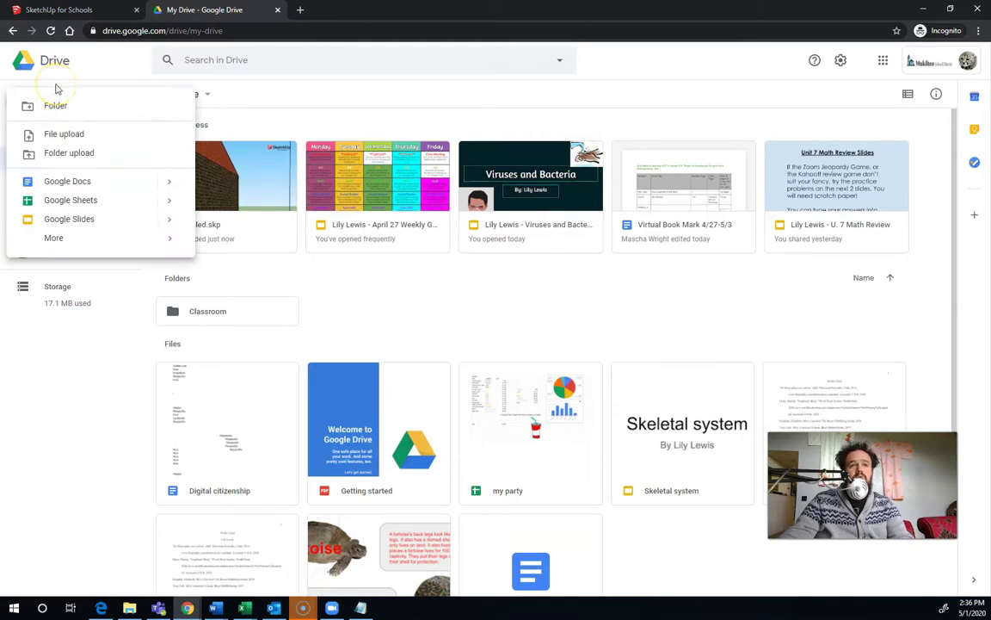
click(57, 107)
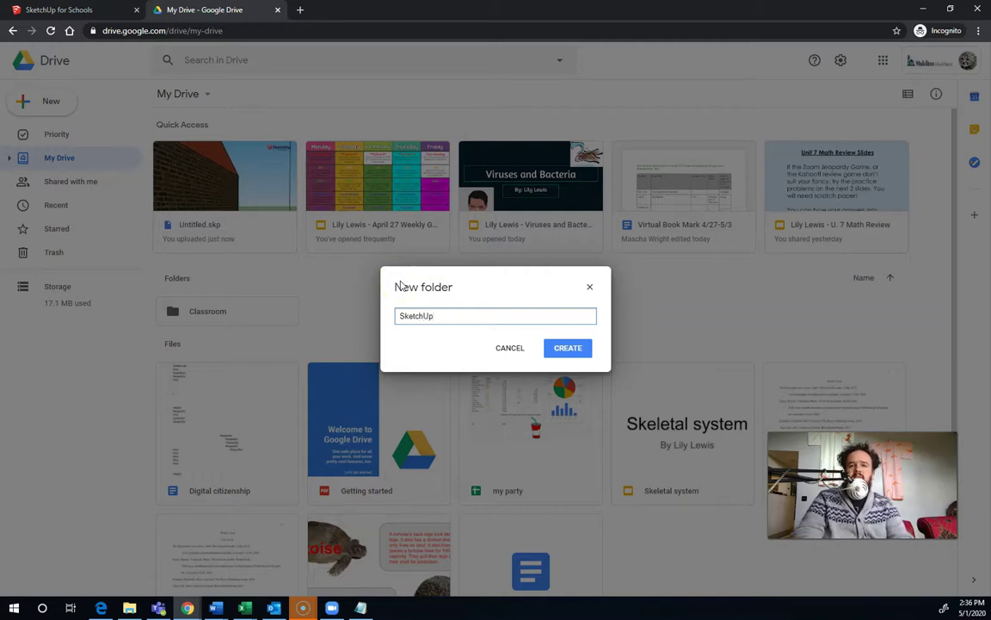
key(Return)
click(101, 10)
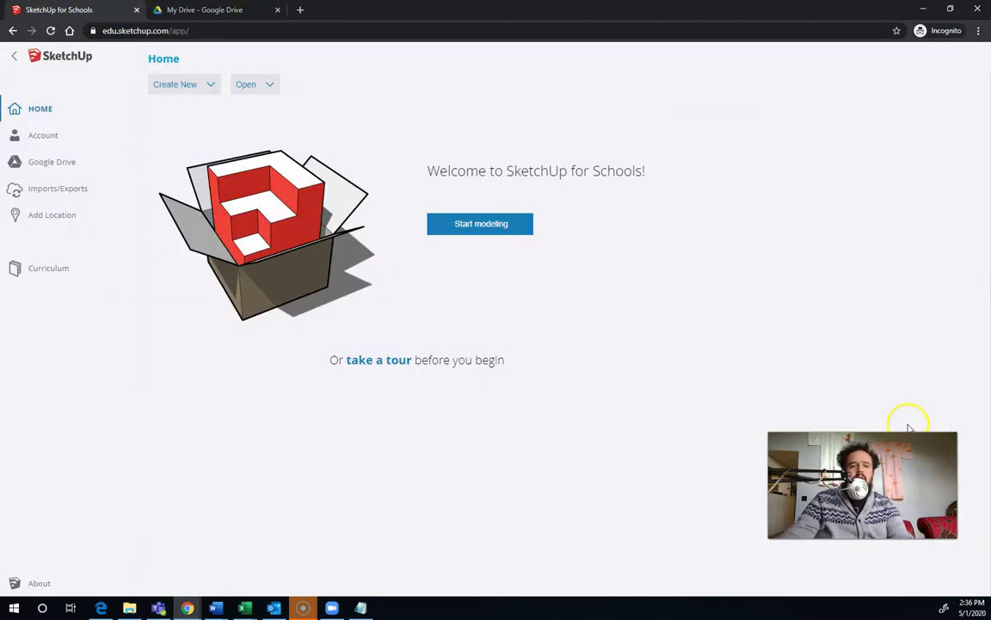
Step: Enter the modelling workspace via Start modeling and look through the file options
click(504, 227)
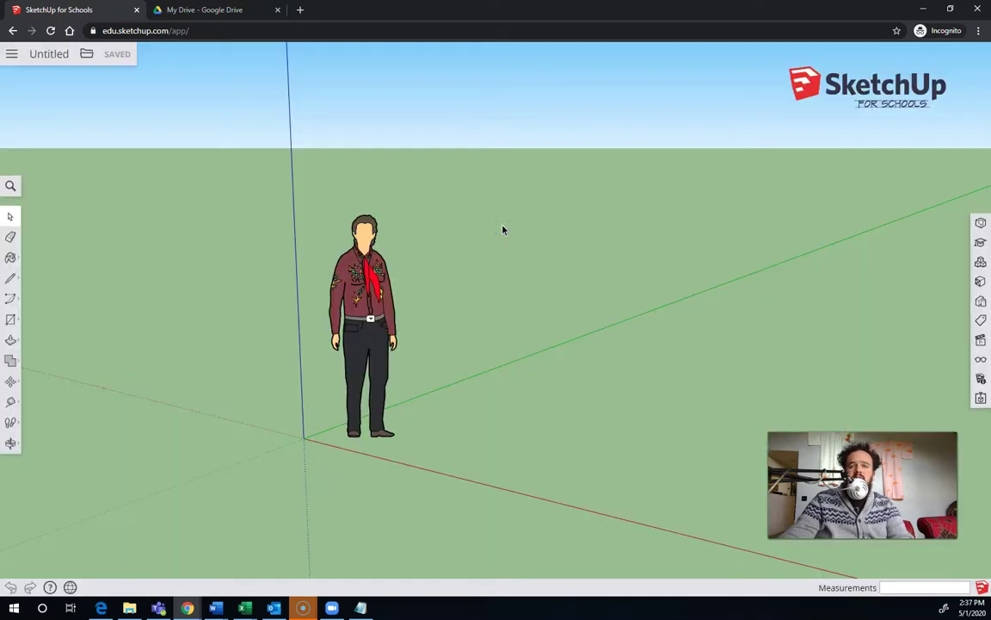
click(217, 181)
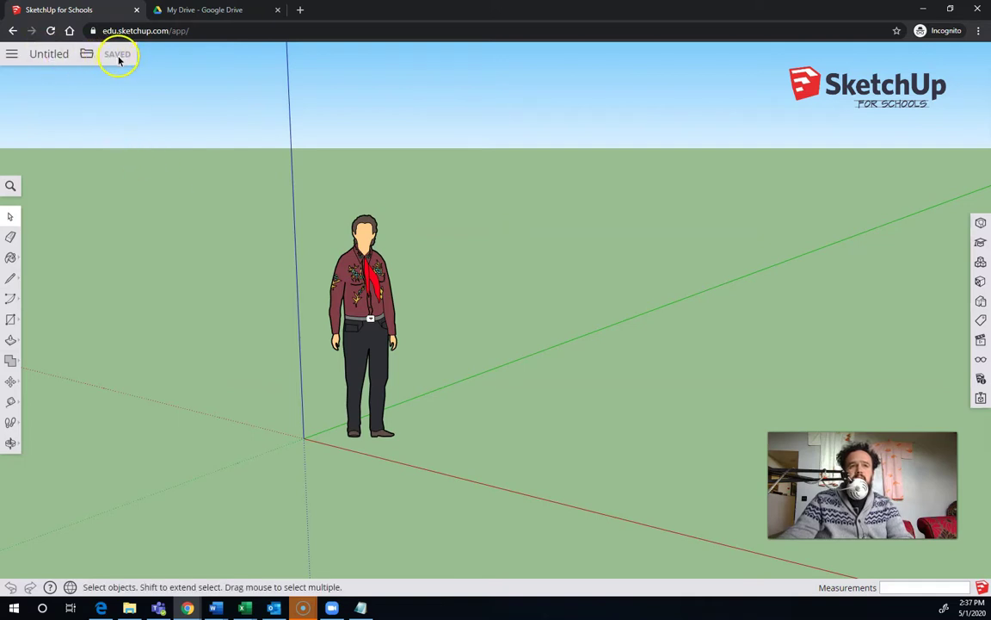
click(88, 57)
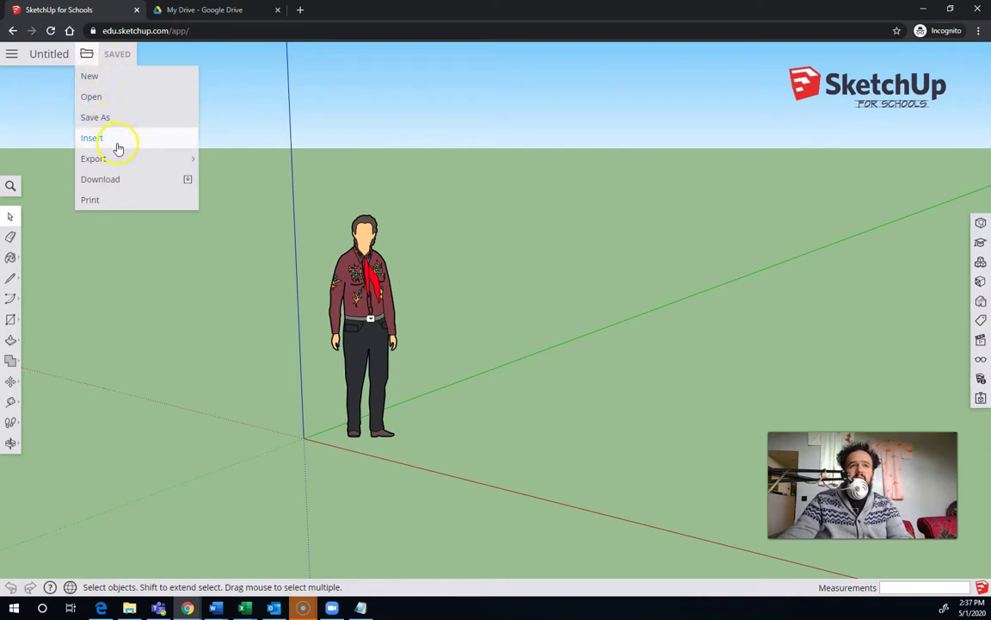
click(119, 182)
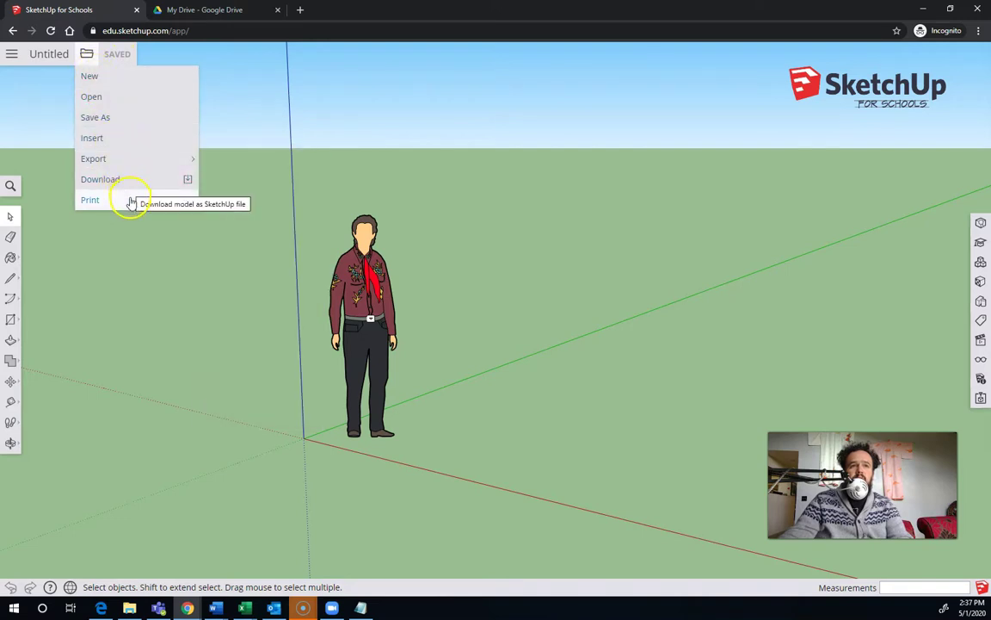
Step: Return to the Home page and create a new model from a Simple Template
click(7, 59)
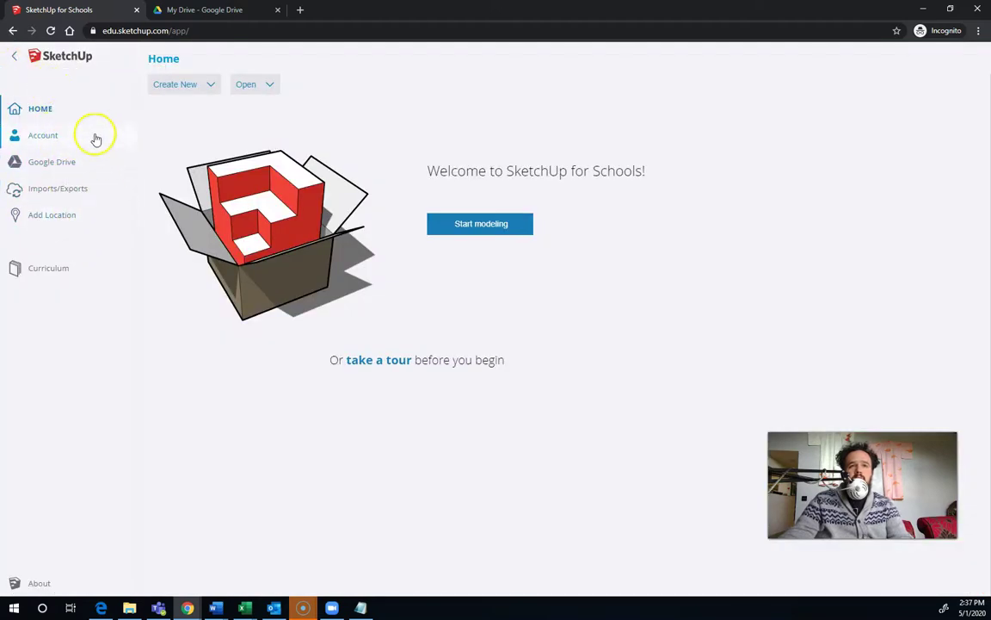
click(211, 85)
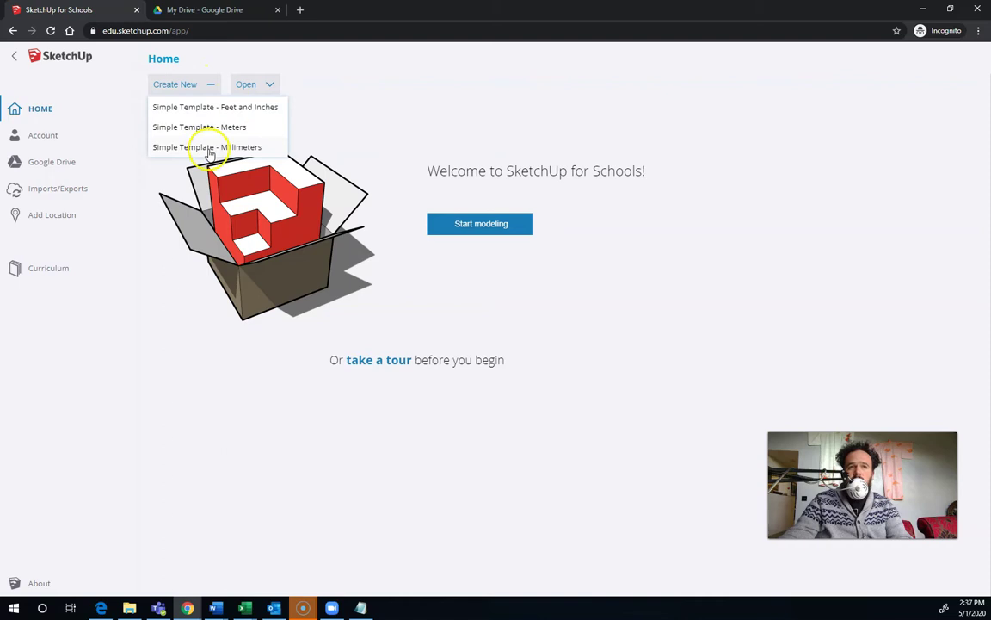
click(17, 62)
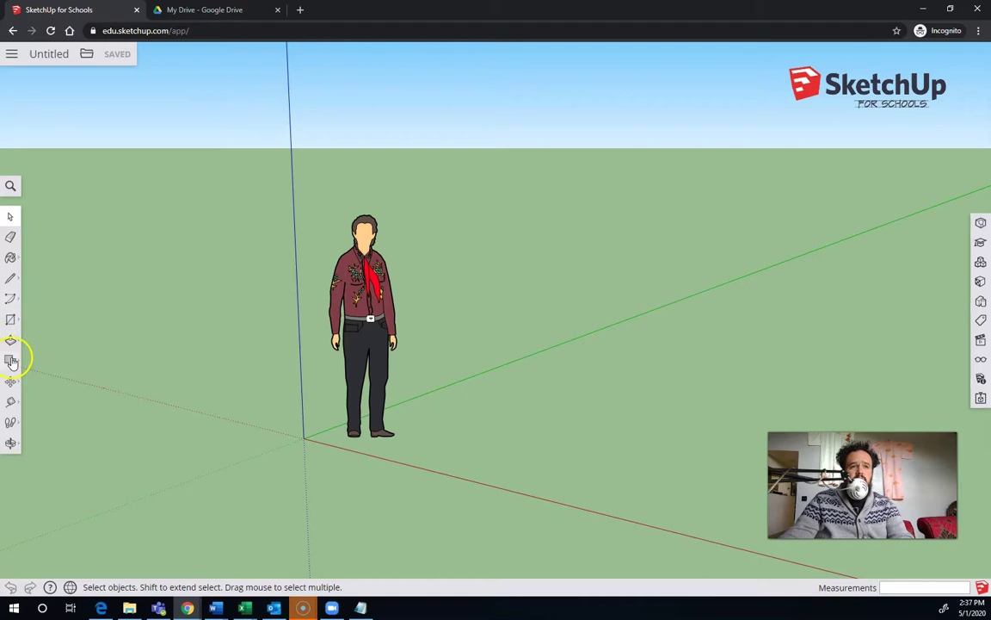
Step: Draw a ground rectangle right of the figure and push/pull it into a box about 7' tall
key(r)
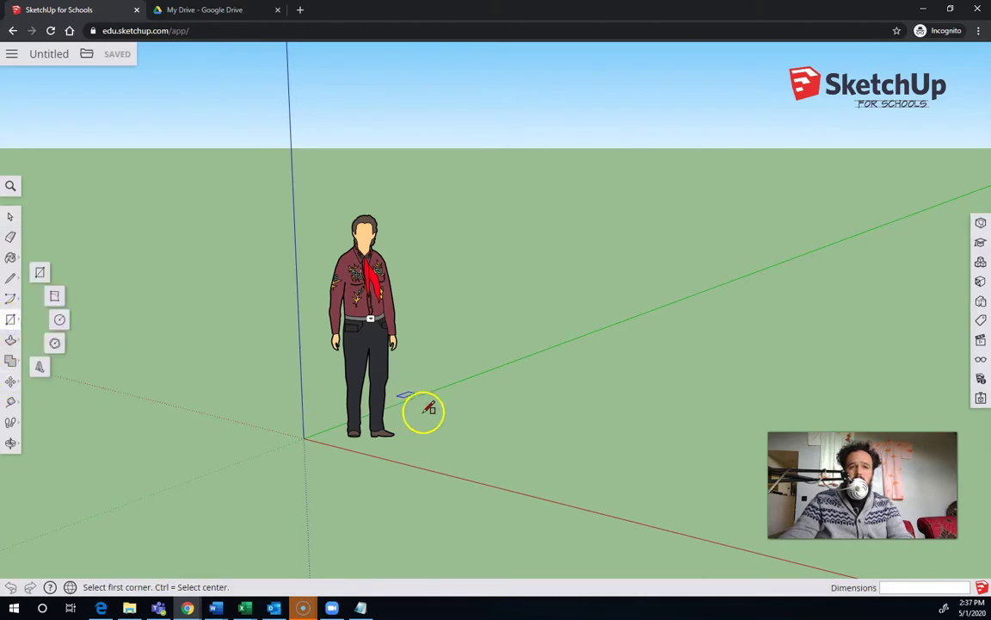
click(442, 426)
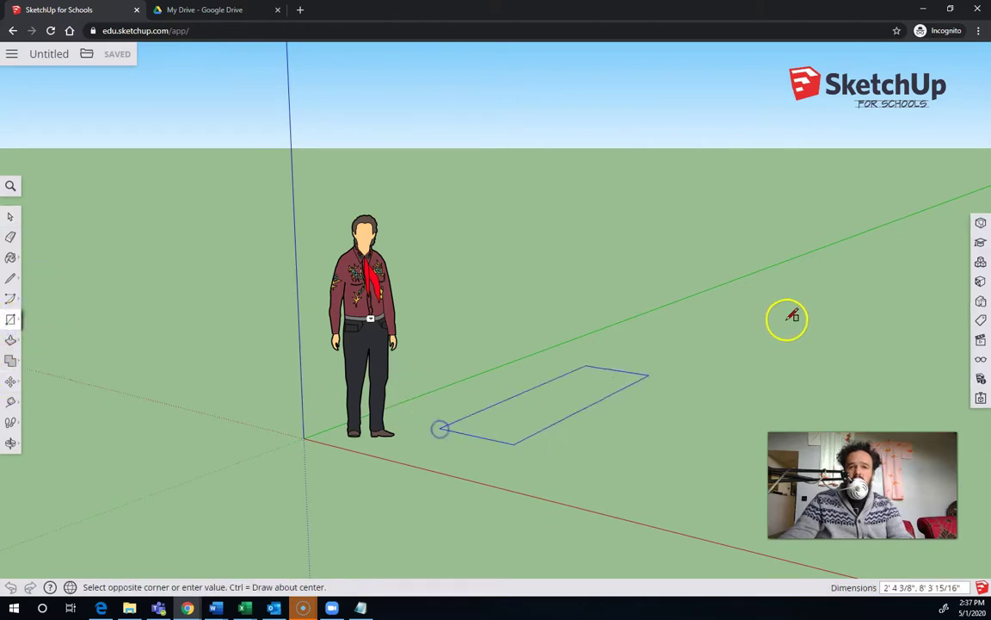
click(892, 339)
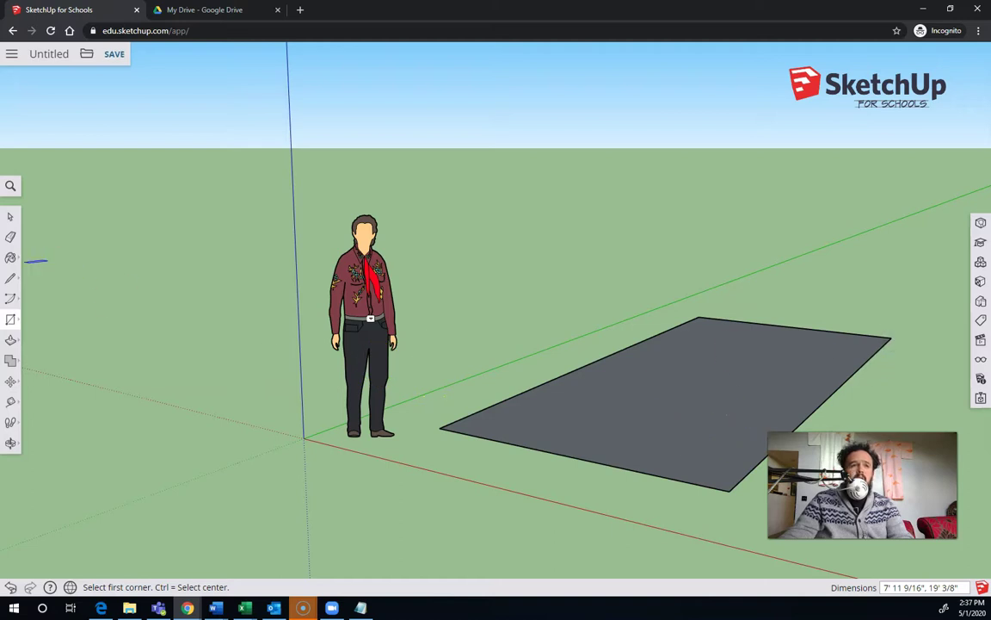
click(11, 340)
click(702, 407)
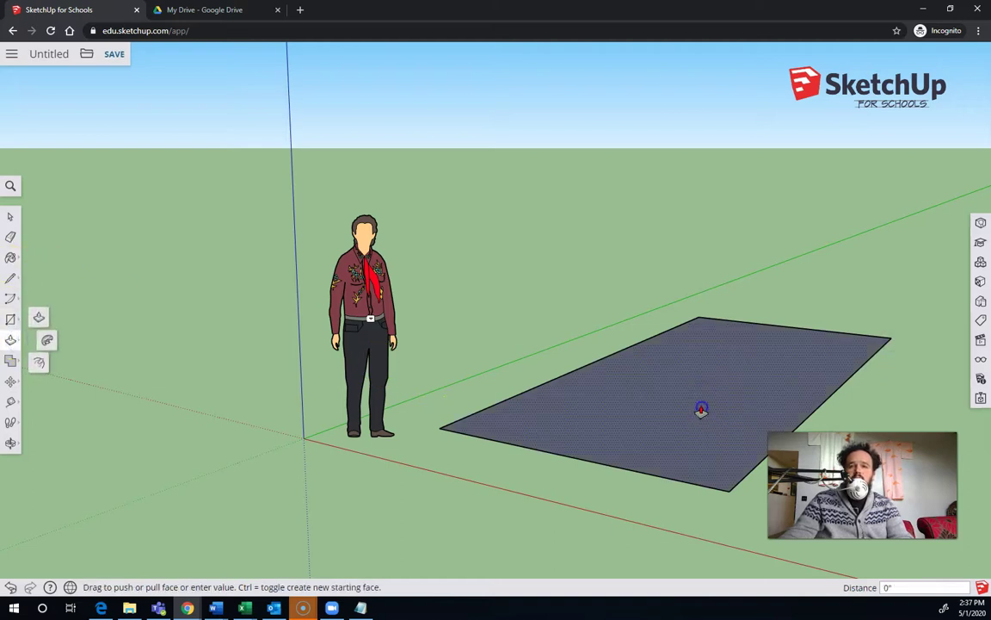
click(704, 155)
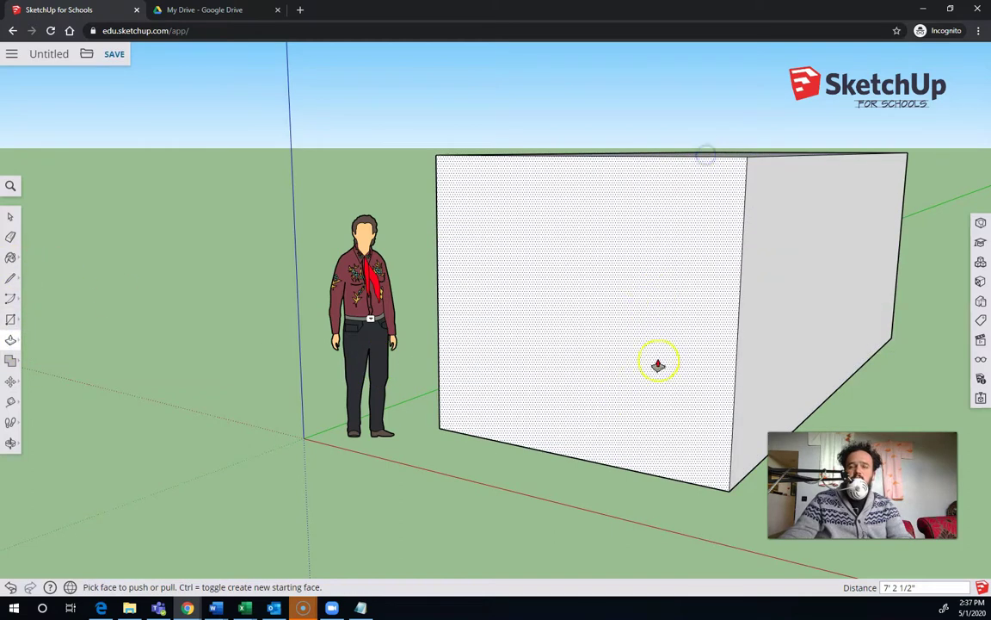
Step: Draw two sloped lines from the front face's sides up to its top midpoint
click(10, 319)
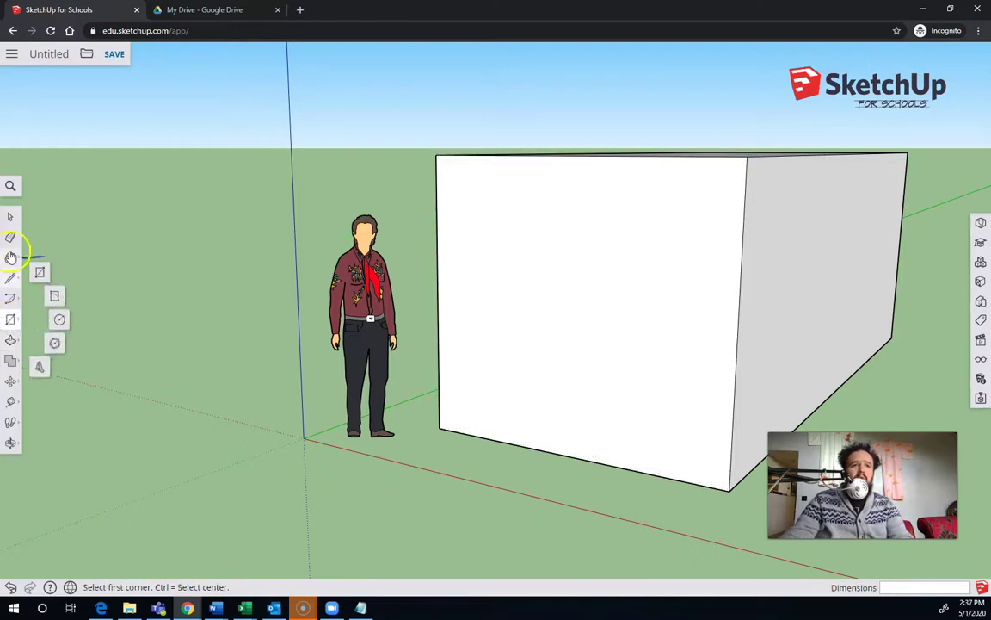
click(10, 279)
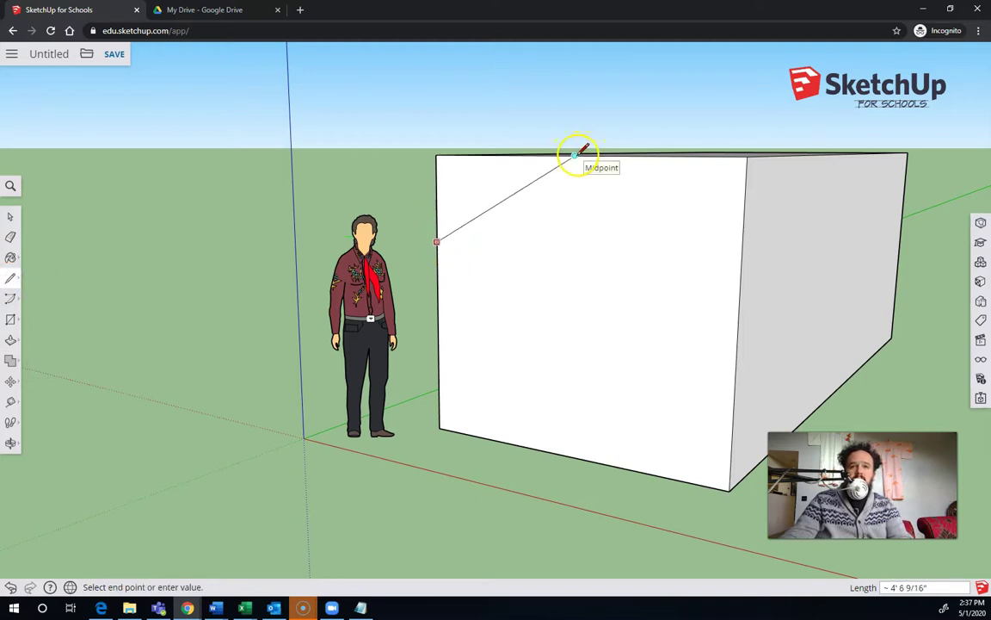
click(575, 154)
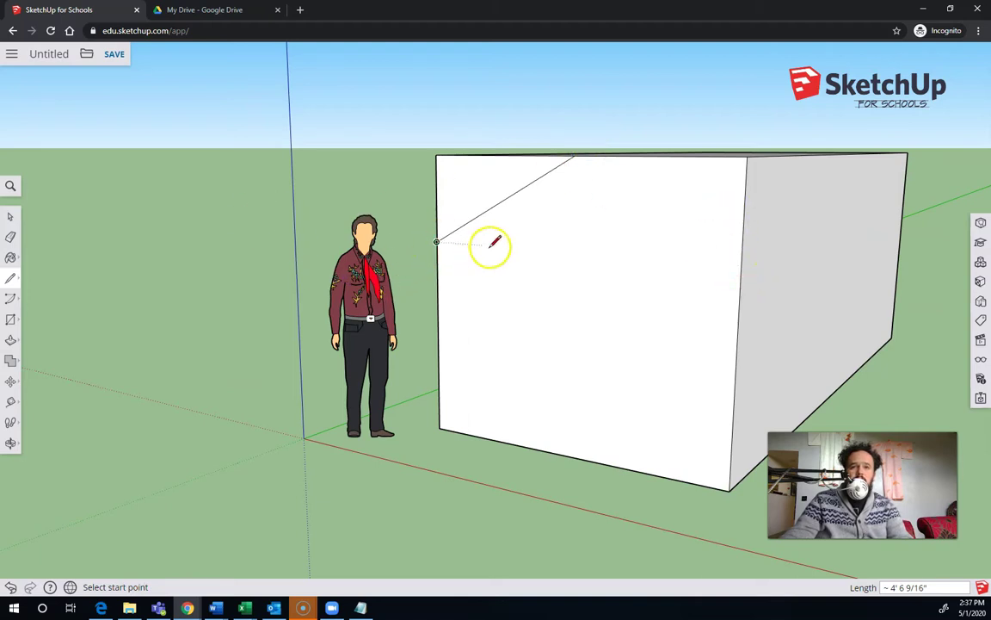
click(742, 262)
click(575, 154)
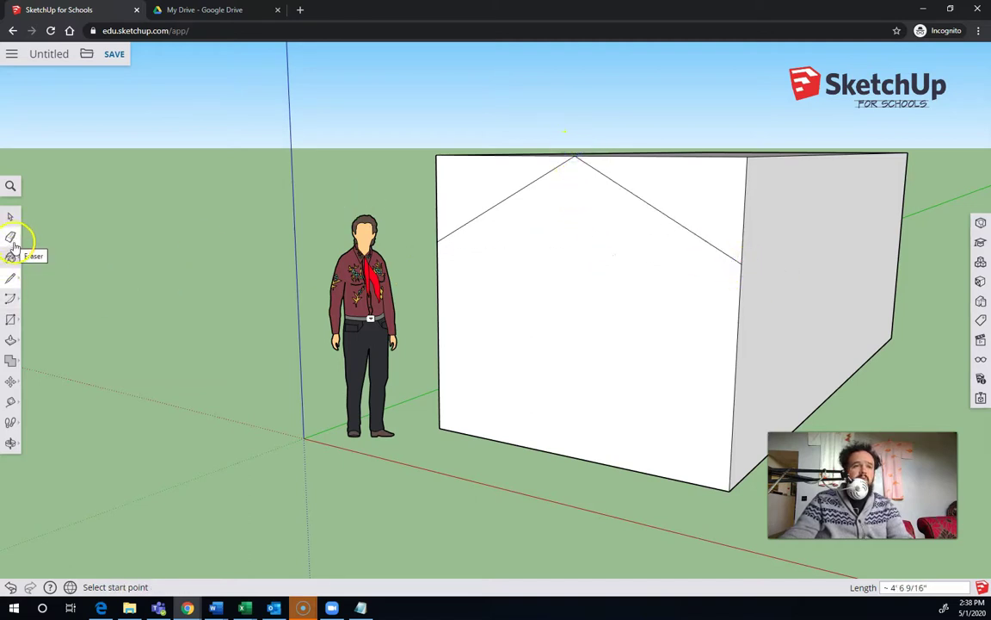
Step: Push both triangular upper-corner faces back through the box to form the sloped gable roof
middle_drag(491, 247, 482, 305)
click(13, 340)
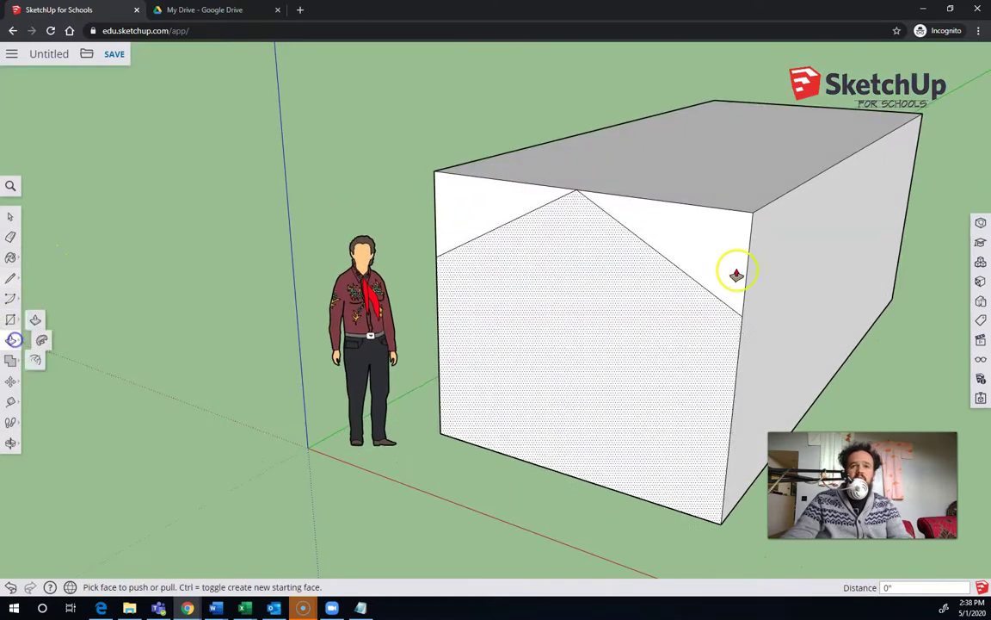
drag(699, 263, 903, 127)
drag(464, 220, 744, 109)
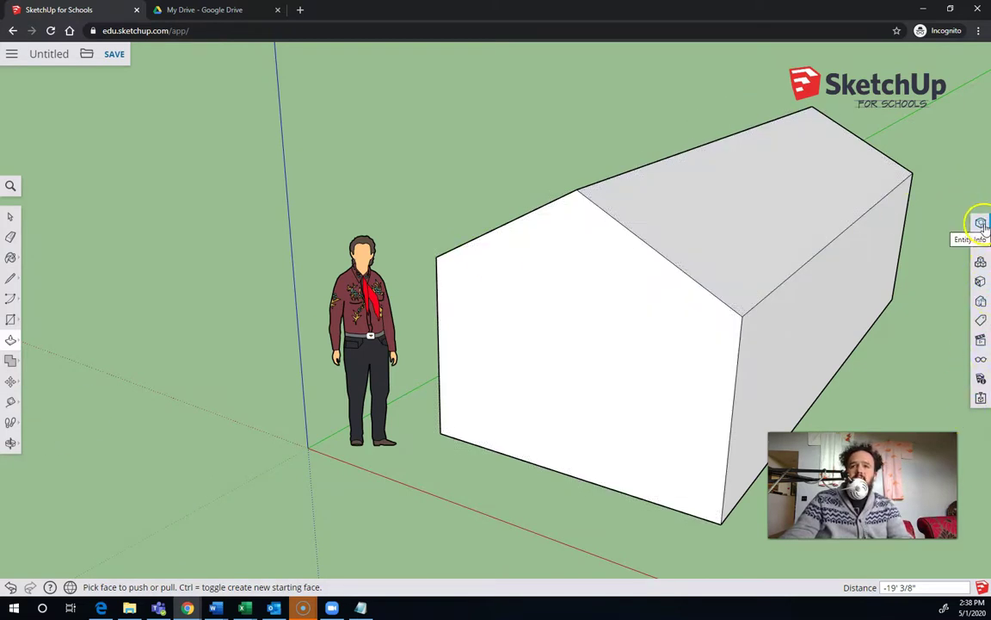
Step: Paint the front and side walls with the red material swatch
click(980, 284)
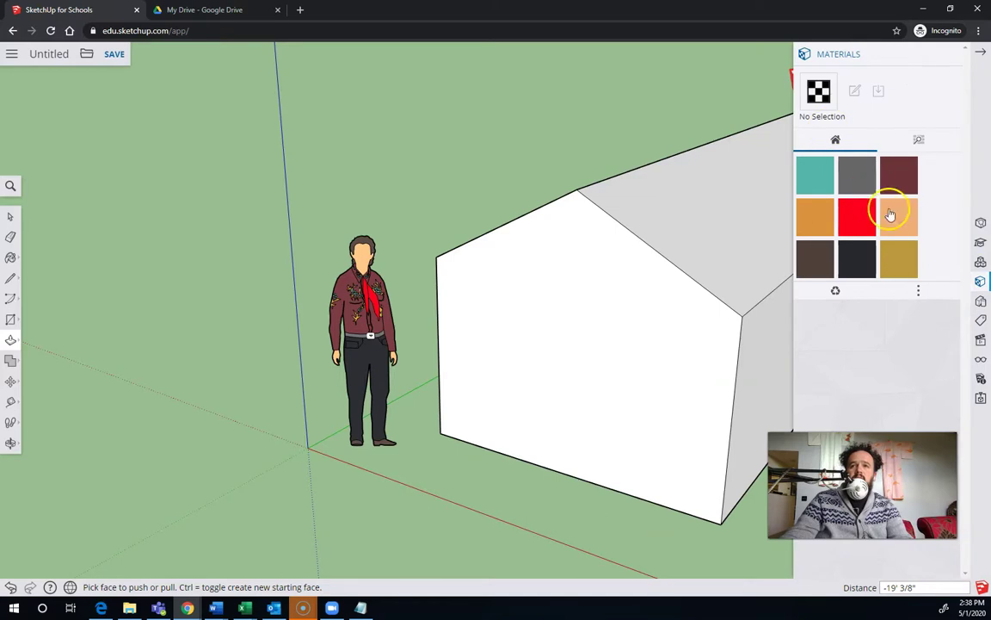
click(860, 221)
click(570, 326)
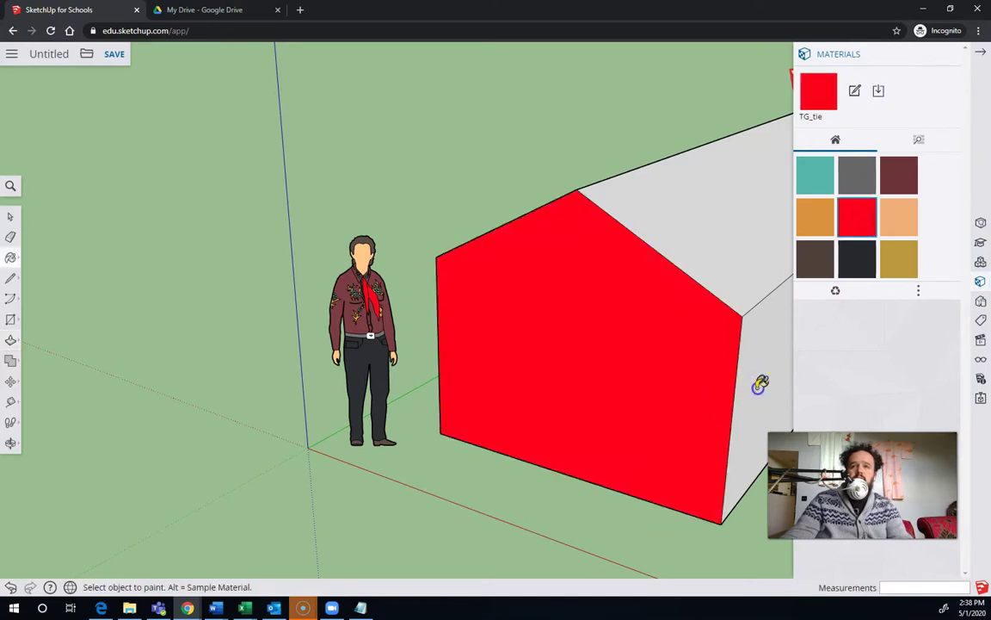
click(758, 387)
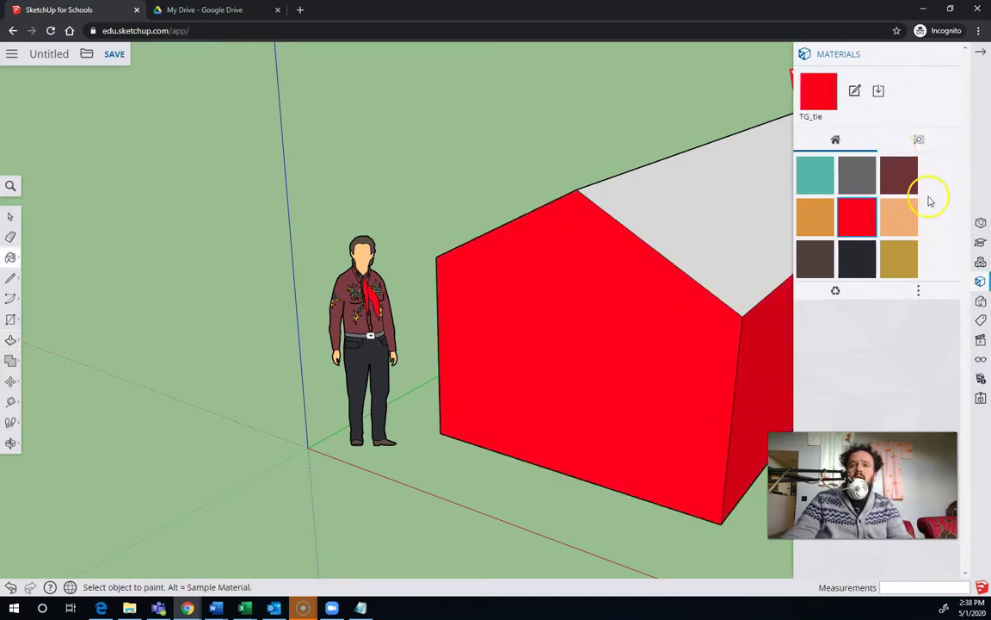
Step: Cover the roof with a brown shingle material from the Roofing category
click(920, 141)
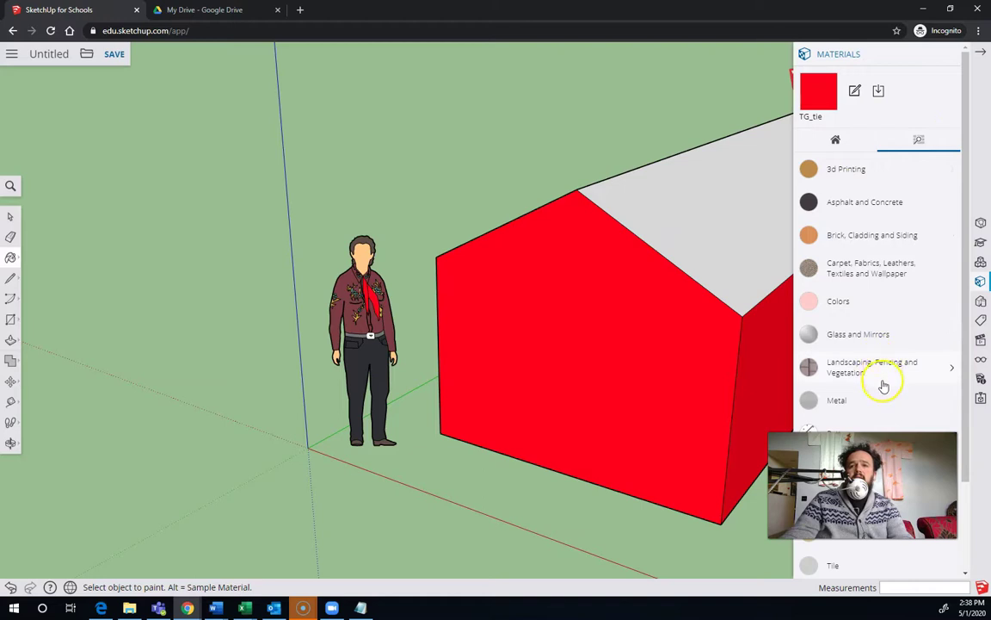
scroll(864, 224, down, 3)
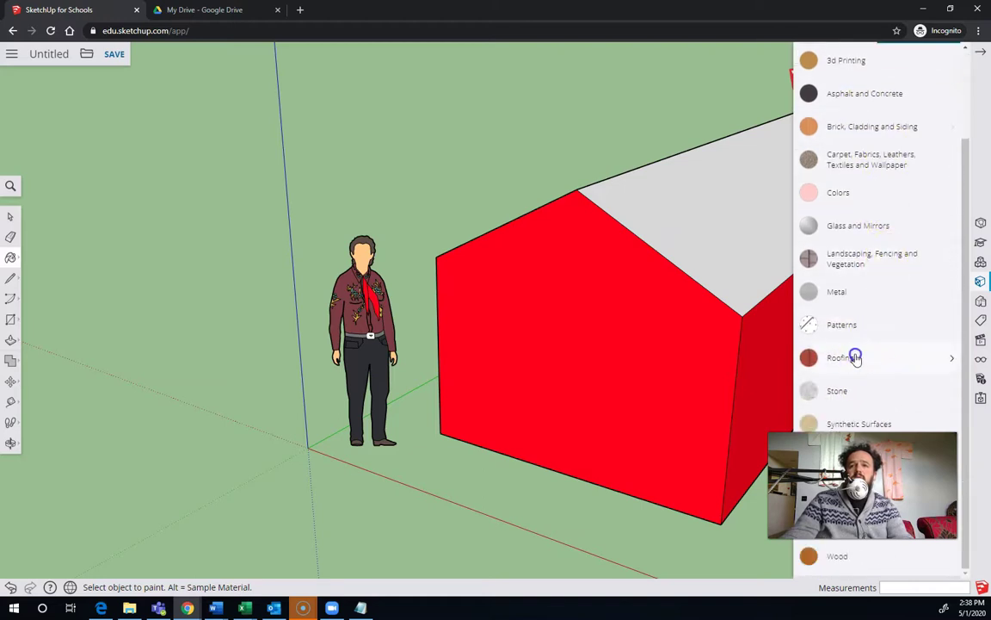
click(855, 358)
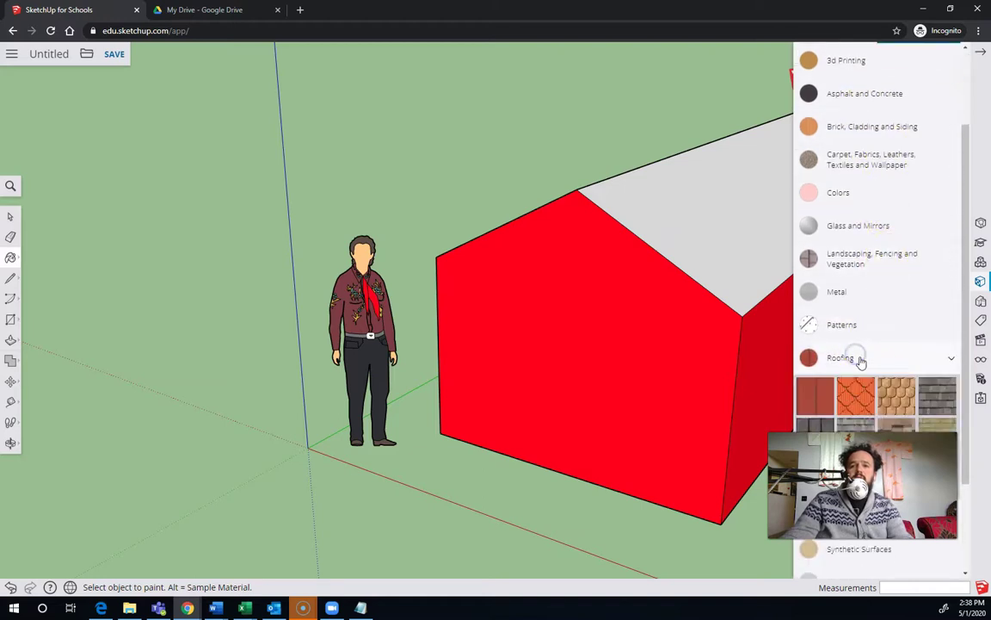
click(710, 217)
mouse_move(502, 142)
middle_down()
mouse_move(646, 230)
mouse_move(739, 210)
mouse_move(635, 173)
mouse_move(471, 243)
mouse_move(514, 255)
mouse_move(719, 241)
mouse_move(258, 250)
middle_up()
click(635, 174)
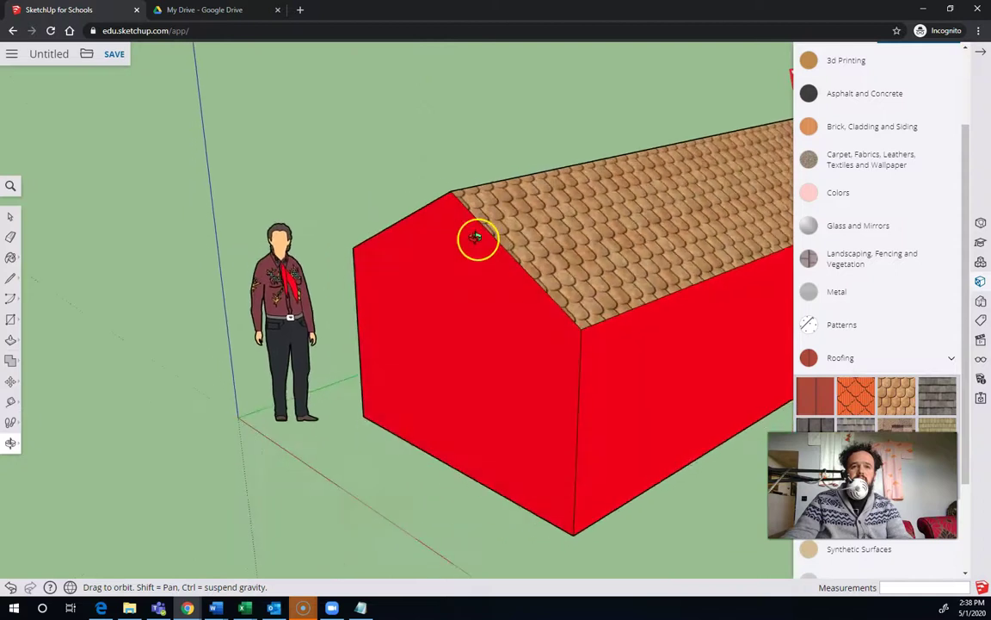
middle_drag(476, 237, 442, 291)
right_click(510, 311)
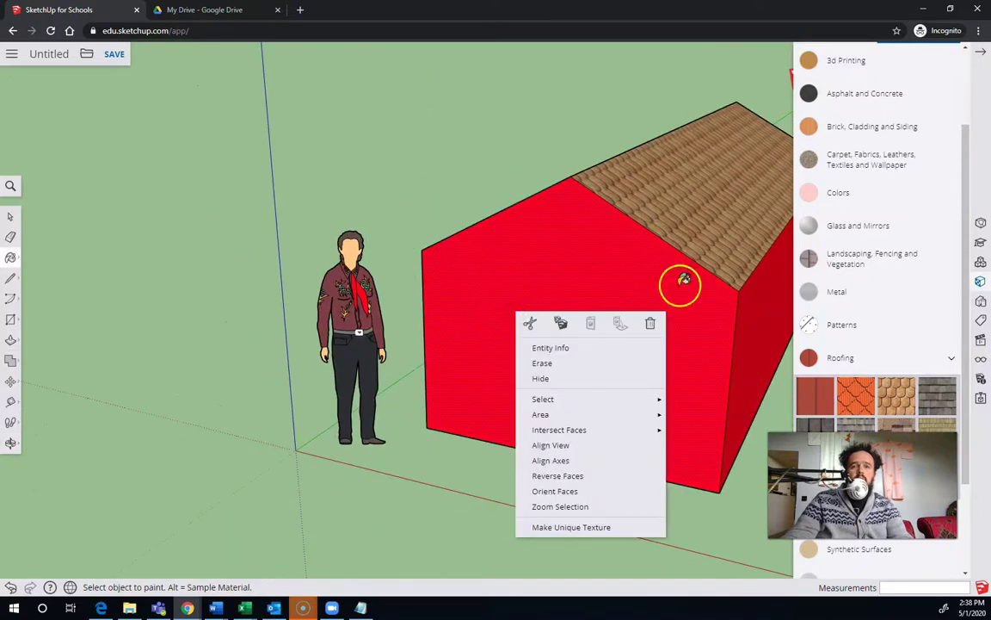
mouse_move(365, 321)
middle_down()
mouse_move(377, 248)
mouse_move(677, 267)
mouse_move(578, 274)
mouse_move(657, 377)
middle_up()
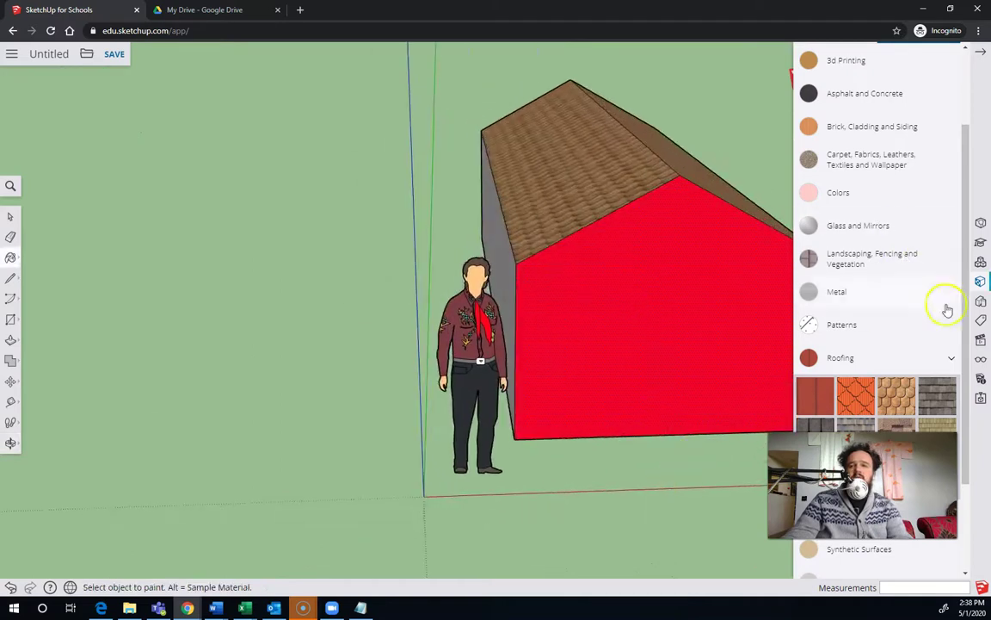
Step: Close the materials panel, leave the model, and scroll through the Curriculum lesson cards
click(980, 55)
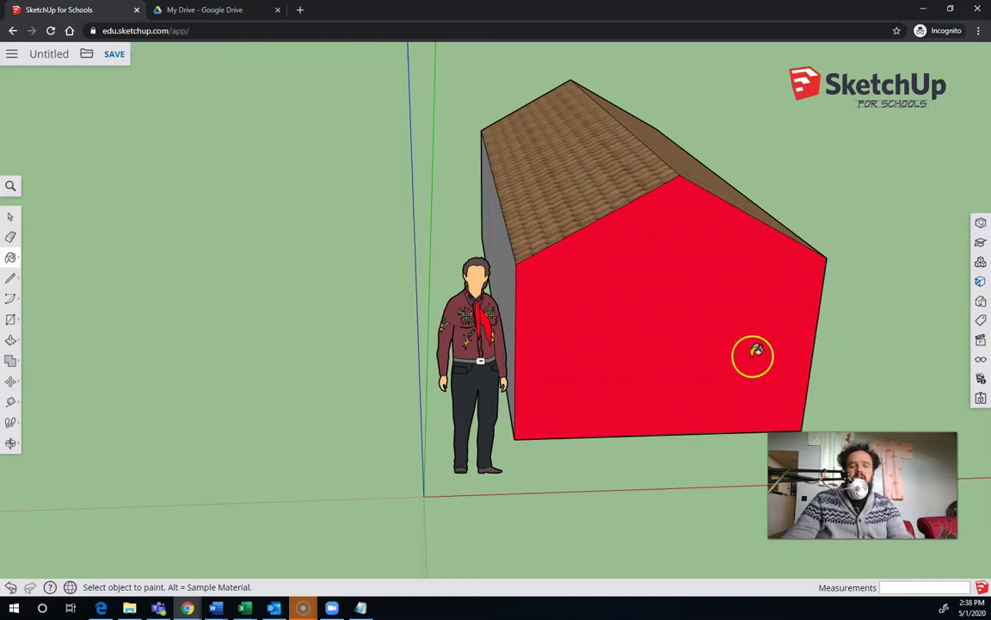
click(13, 57)
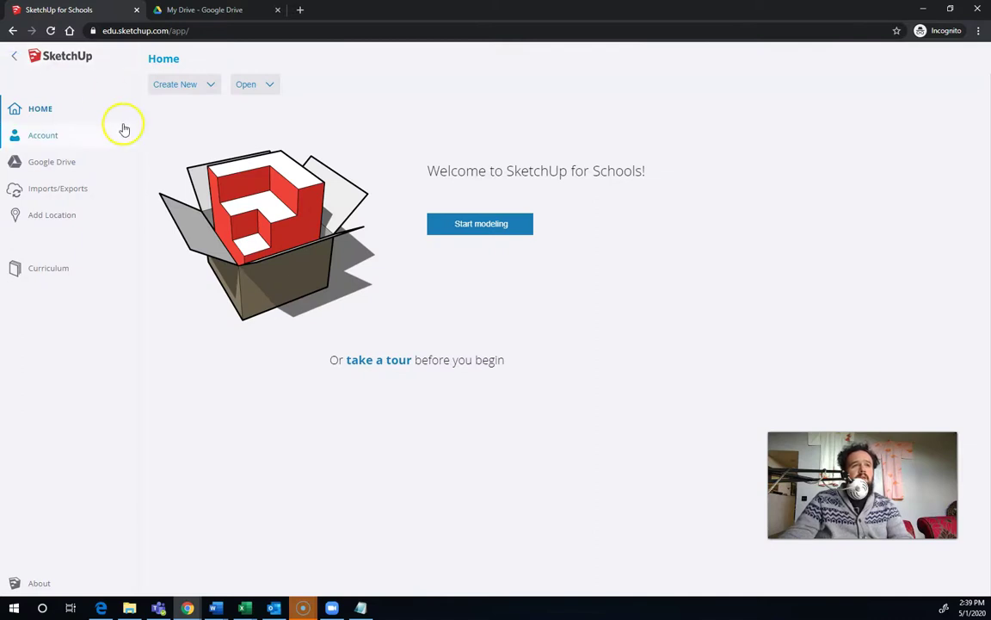
click(66, 277)
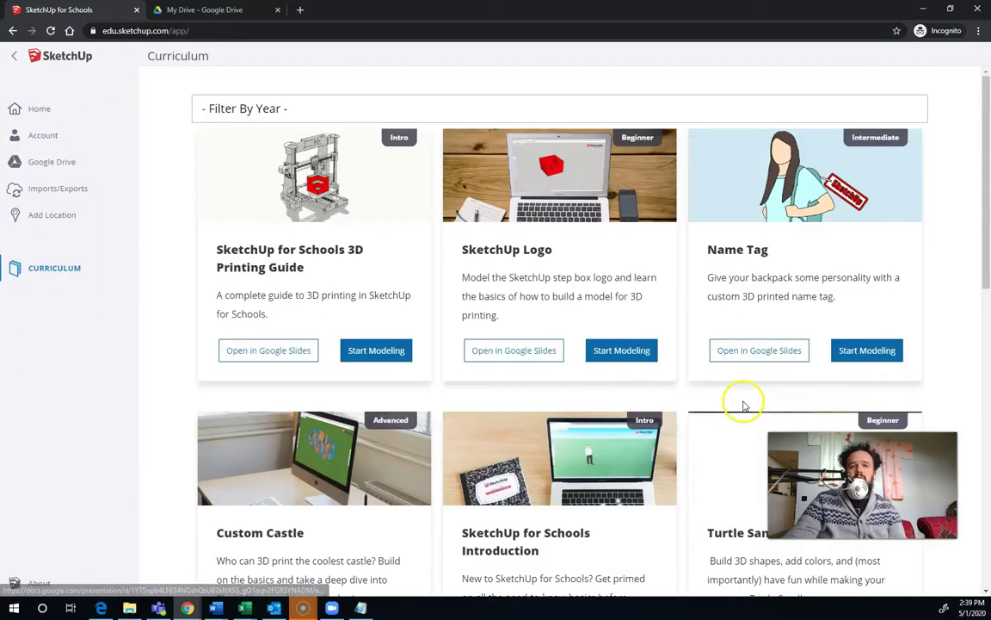
scroll(654, 317, down, 1)
scroll(650, 312, down, 2)
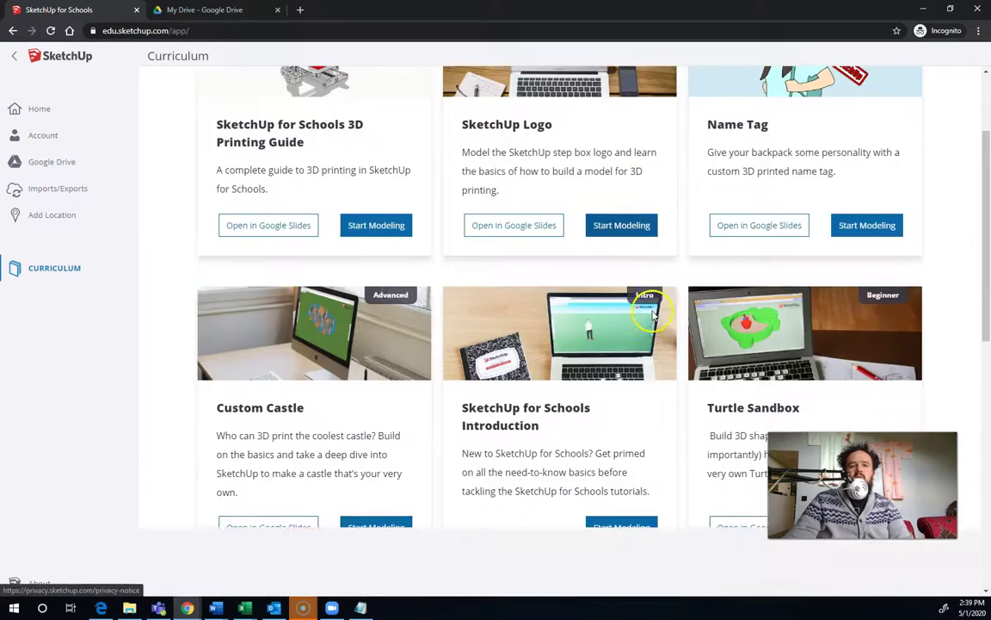